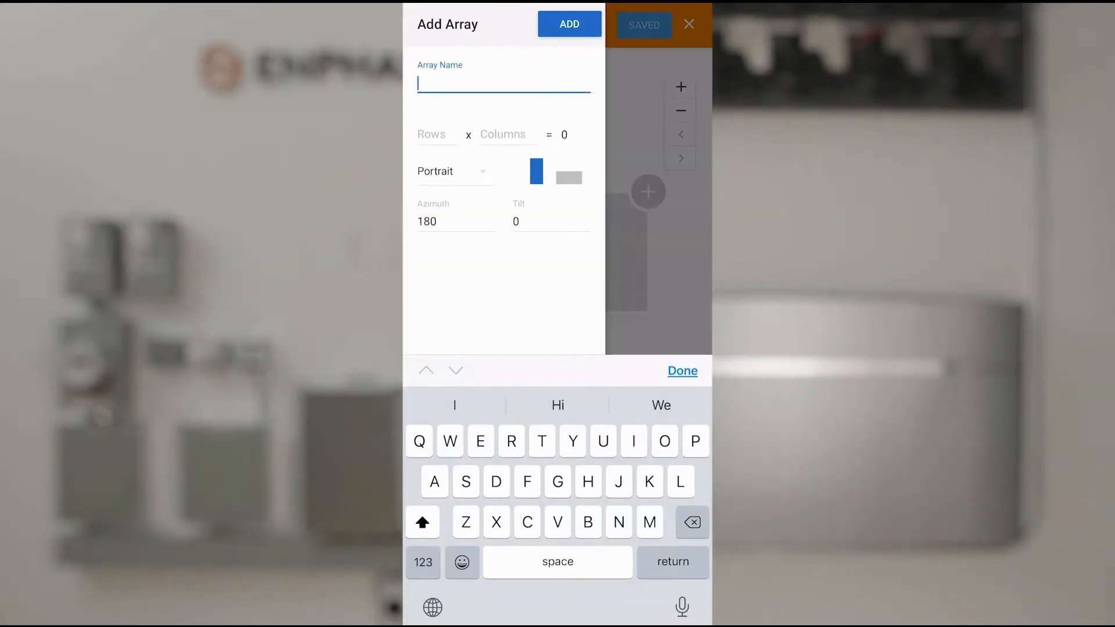
pyautogui.write('Arr')
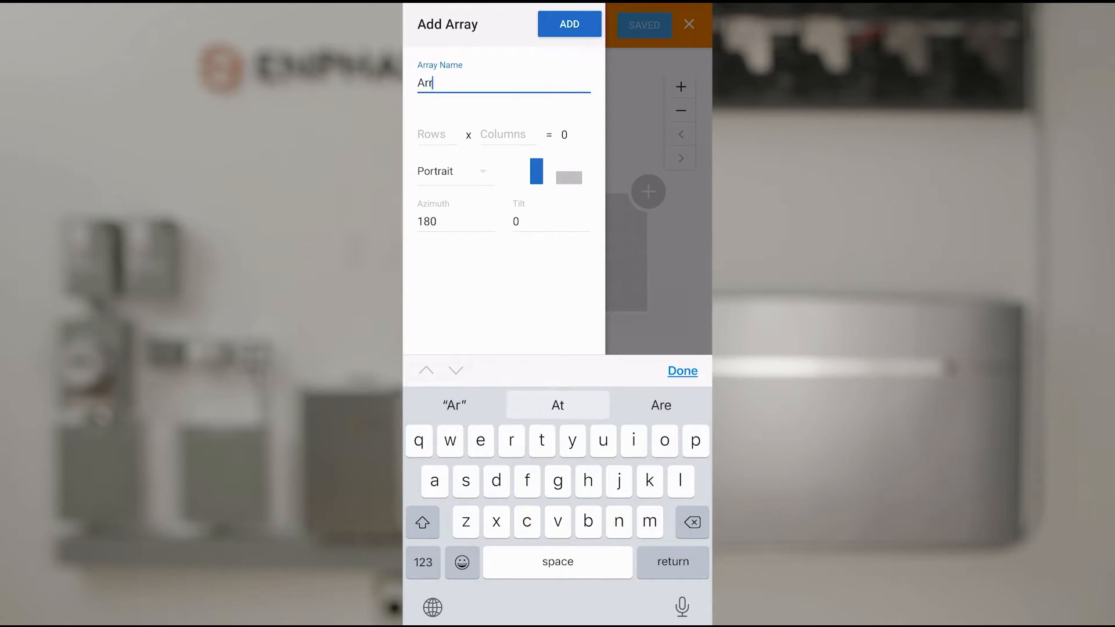
pyautogui.write('ay ')
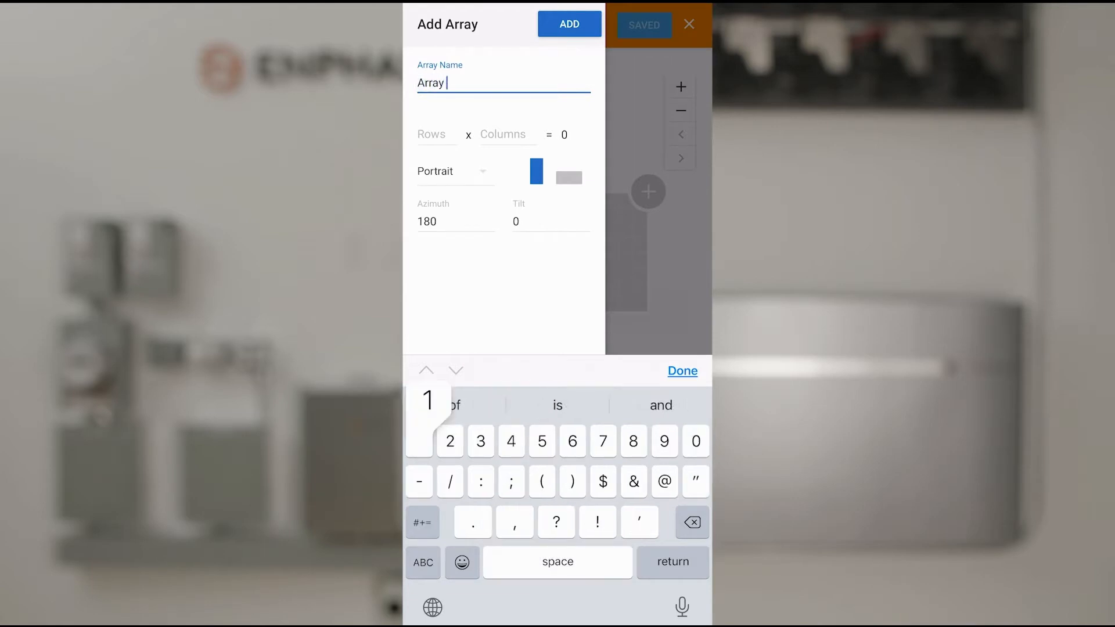
pyautogui.write('1')
# Step: Name the array 'Array 1' and move to the Rows field
pyautogui.press('Tab')
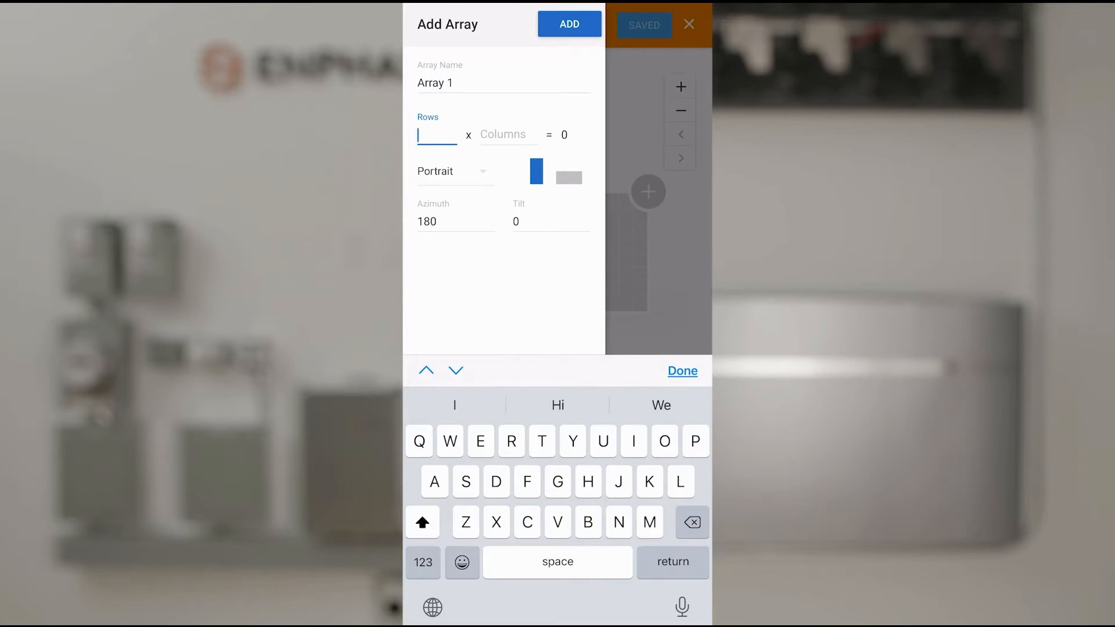
# Step: Set Array 1 to 2 rows by 5 columns, 10 modules total
pyautogui.click(423, 562)
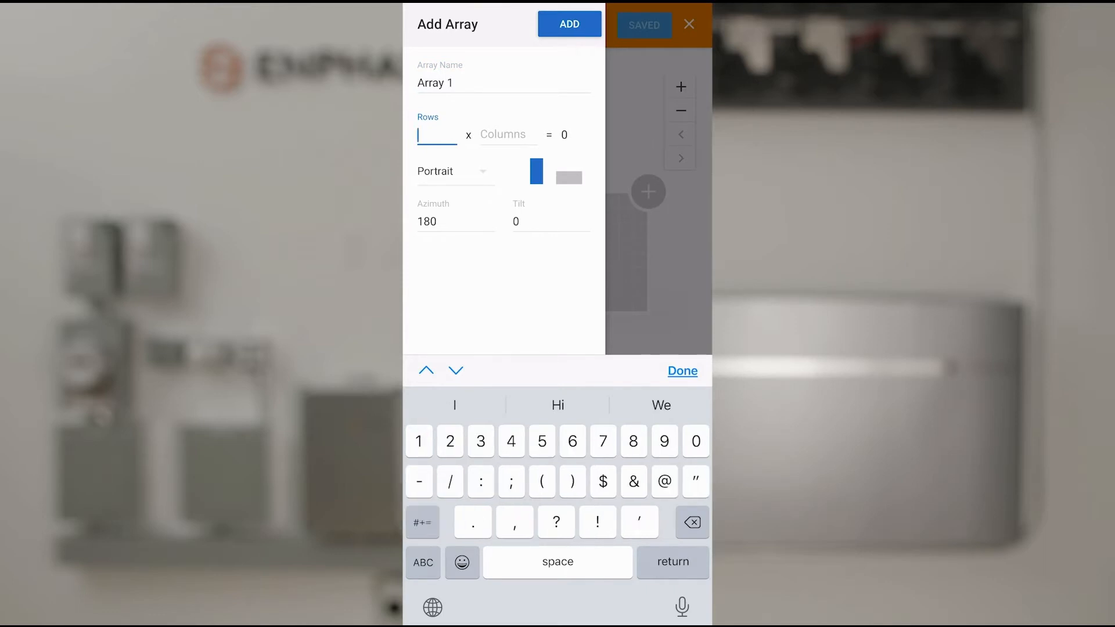
pyautogui.write('2')
pyautogui.press('Tab')
pyautogui.click(424, 562)
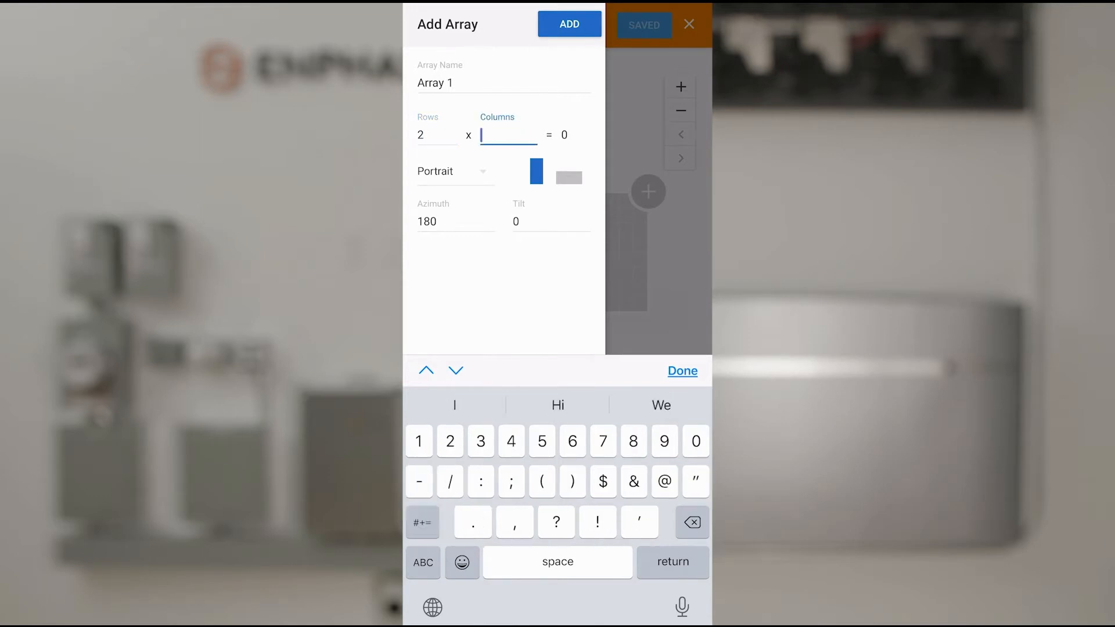
pyautogui.write('5')
pyautogui.click(449, 171)
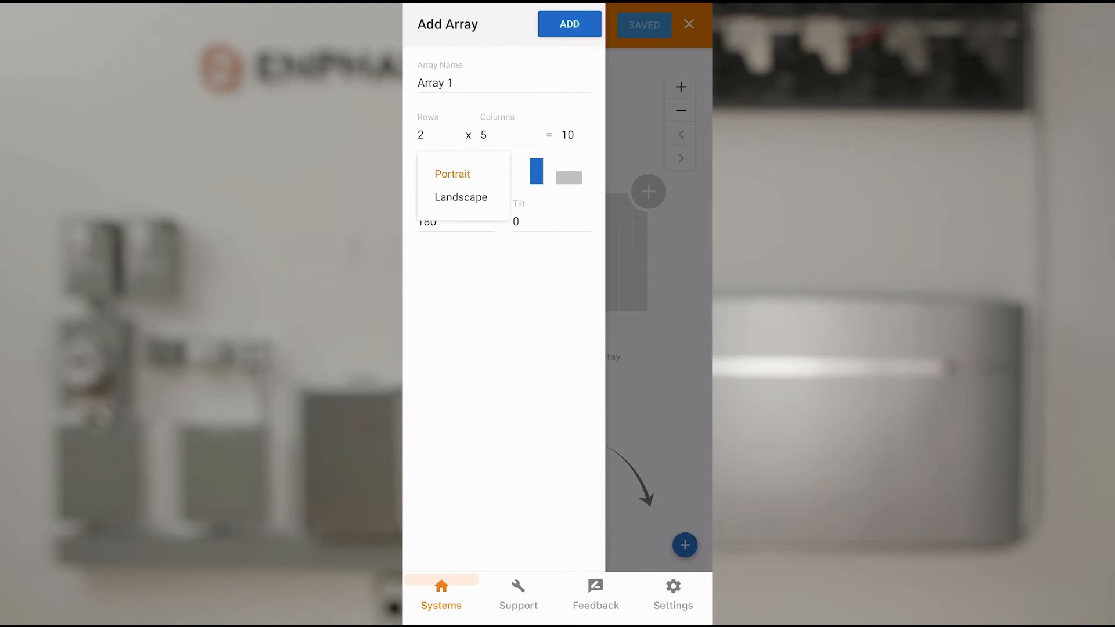
# Step: Keep Portrait orientation and set the tilt to 15
pyautogui.click(451, 173)
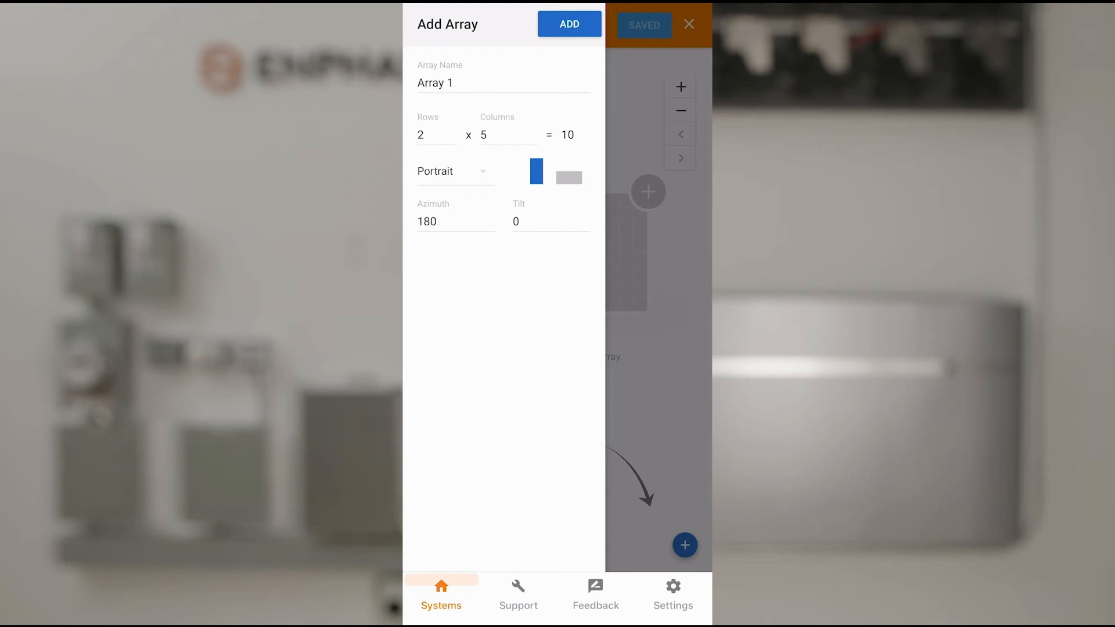
pyautogui.click(551, 221)
pyautogui.press('BackSpace')
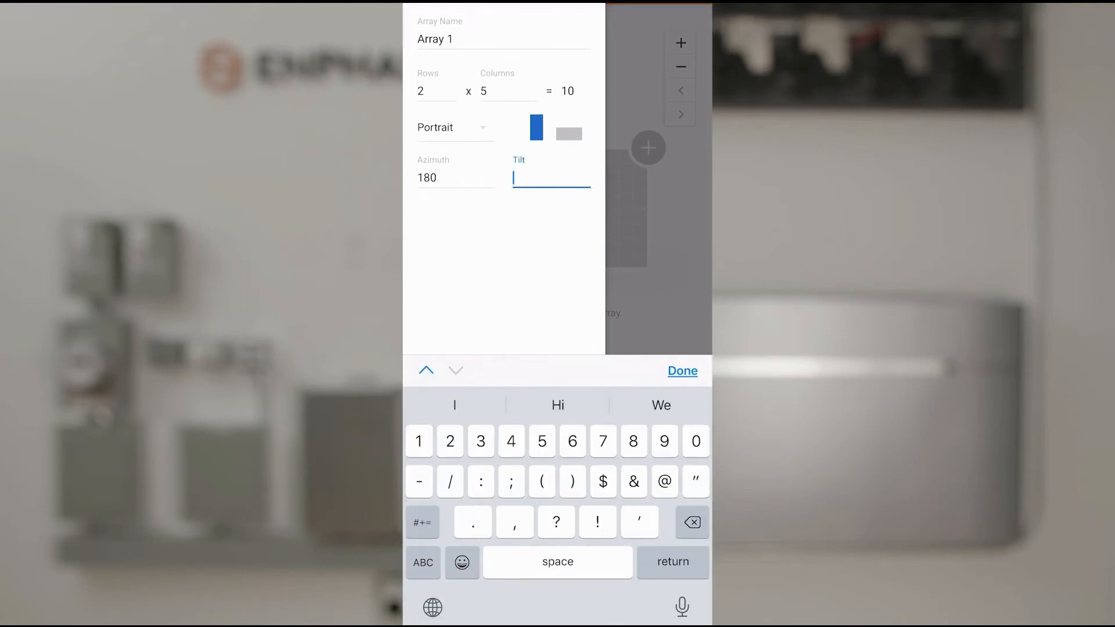
pyautogui.write('15')
pyautogui.click(682, 370)
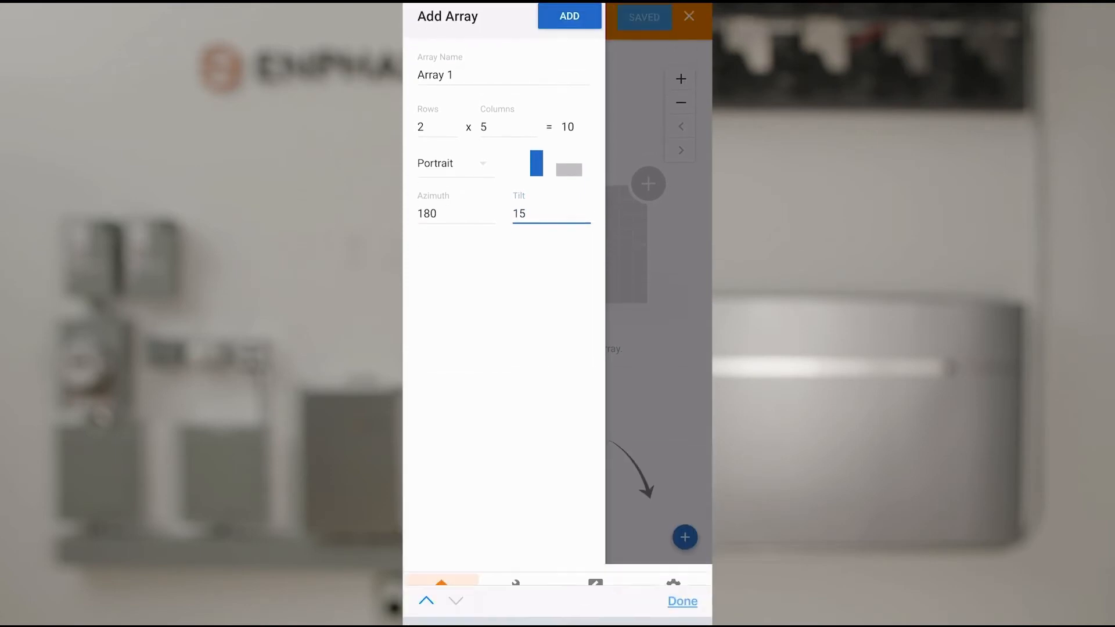
# Step: Add Array 1 to the layout and save it, confirming 'Layout saved.'
pyautogui.click(569, 23)
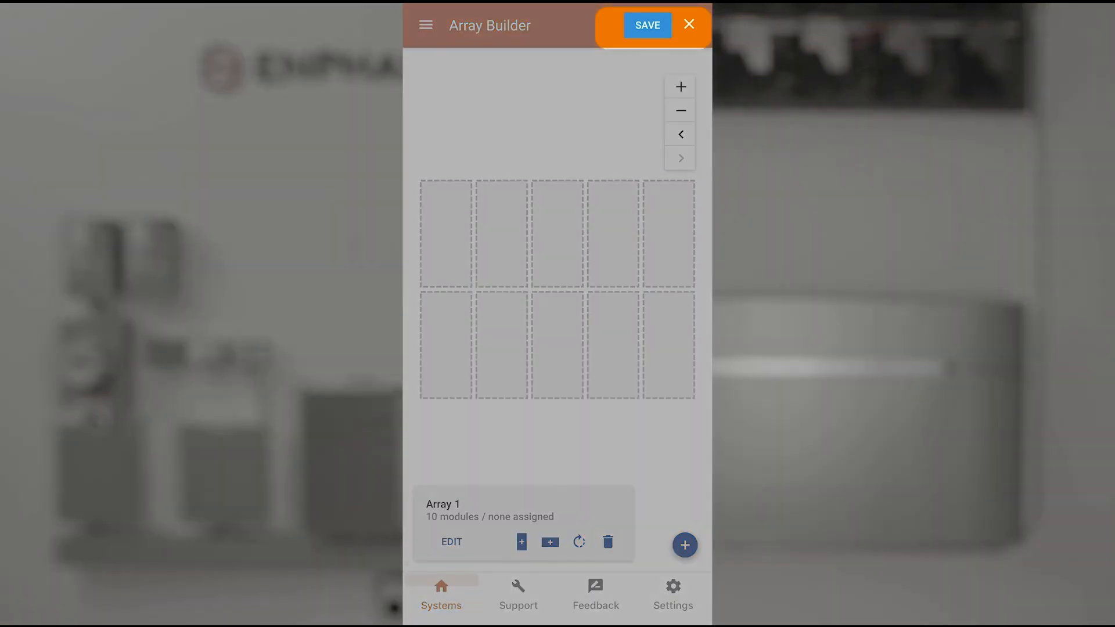
pyautogui.click(647, 24)
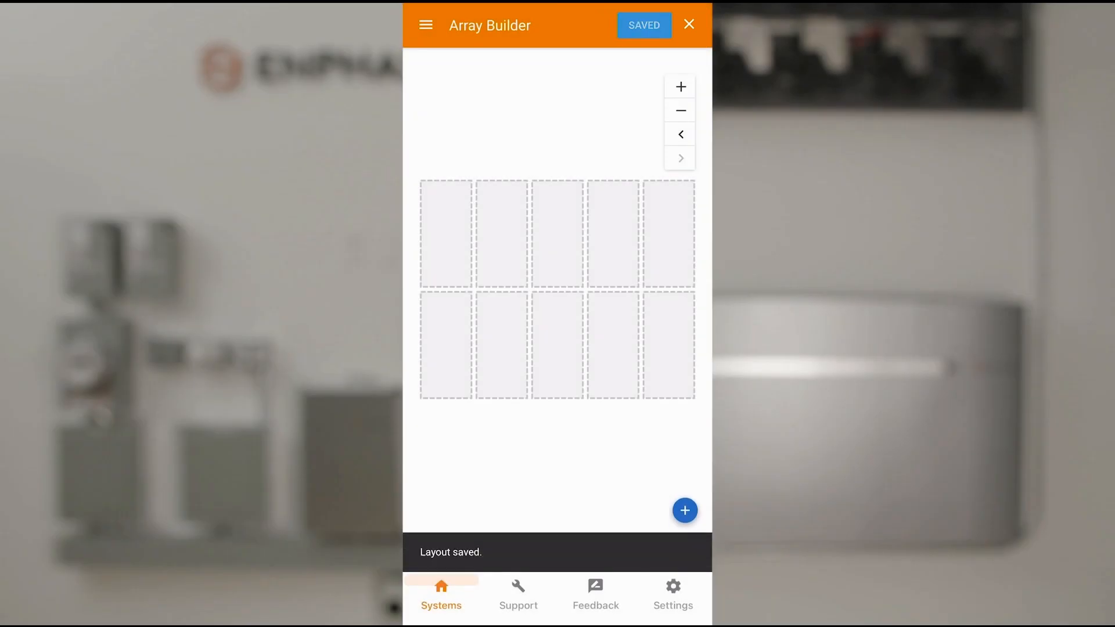